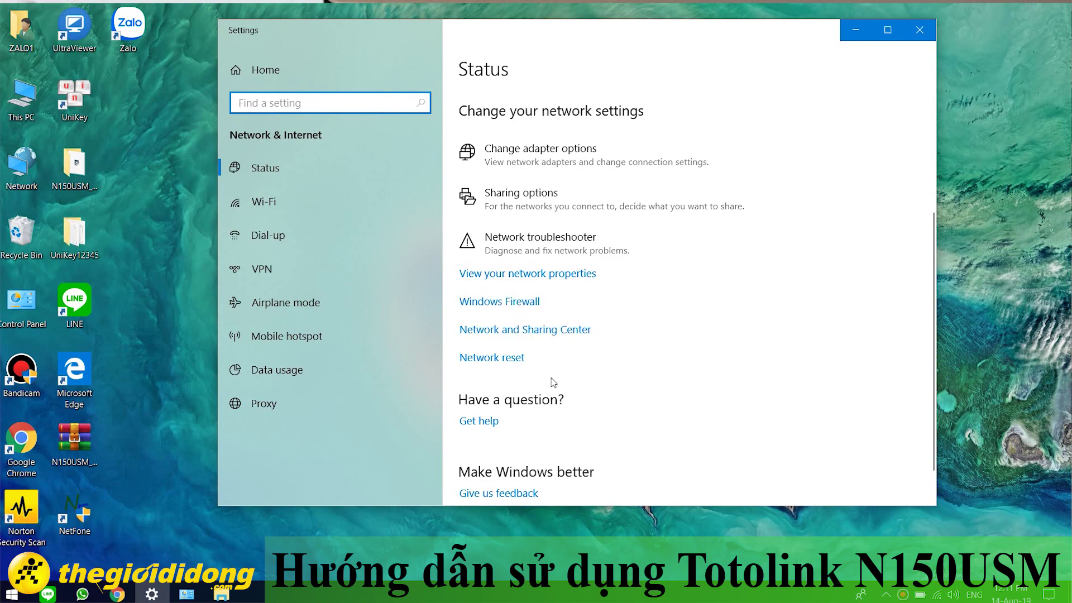
Open the list of network adapters by way of the Network and Sharing Center
scroll(555, 386, down, 1)
scroll(553, 384, up, 4)
scroll(509, 414, down, 1)
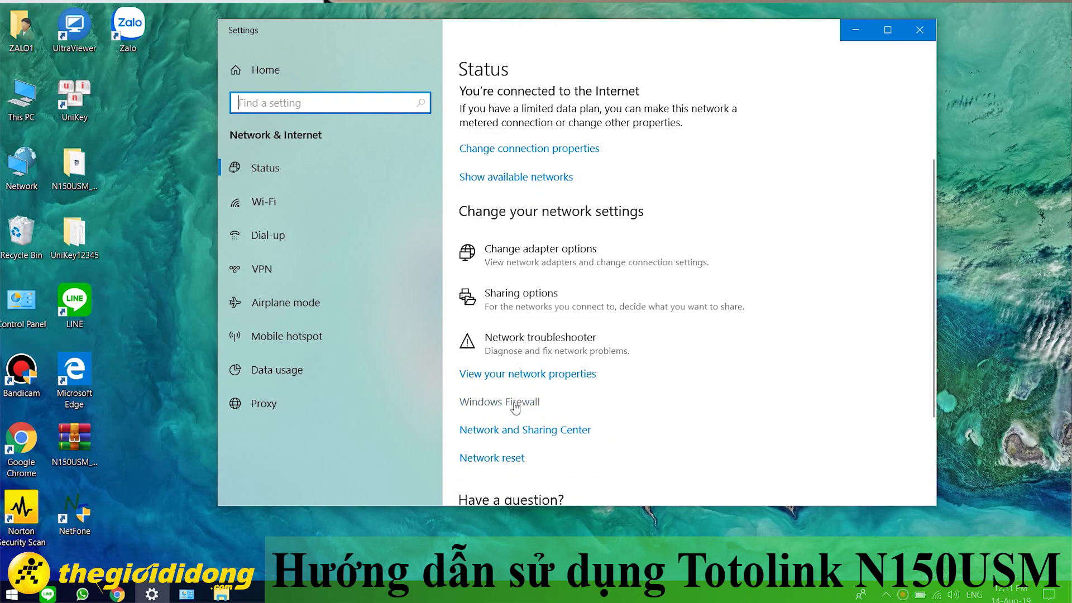
click(521, 430)
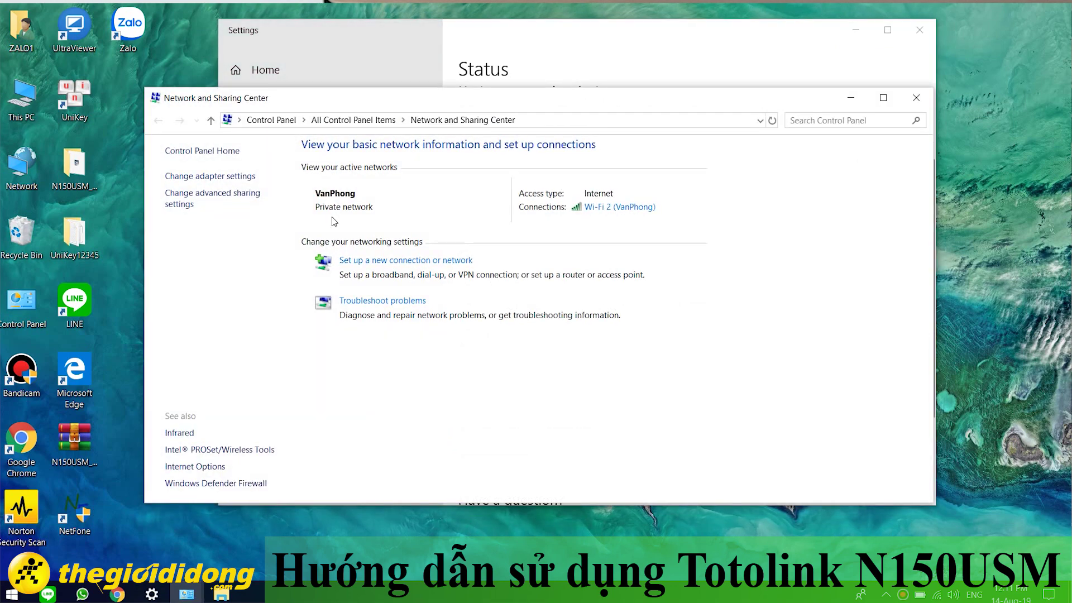
click(189, 176)
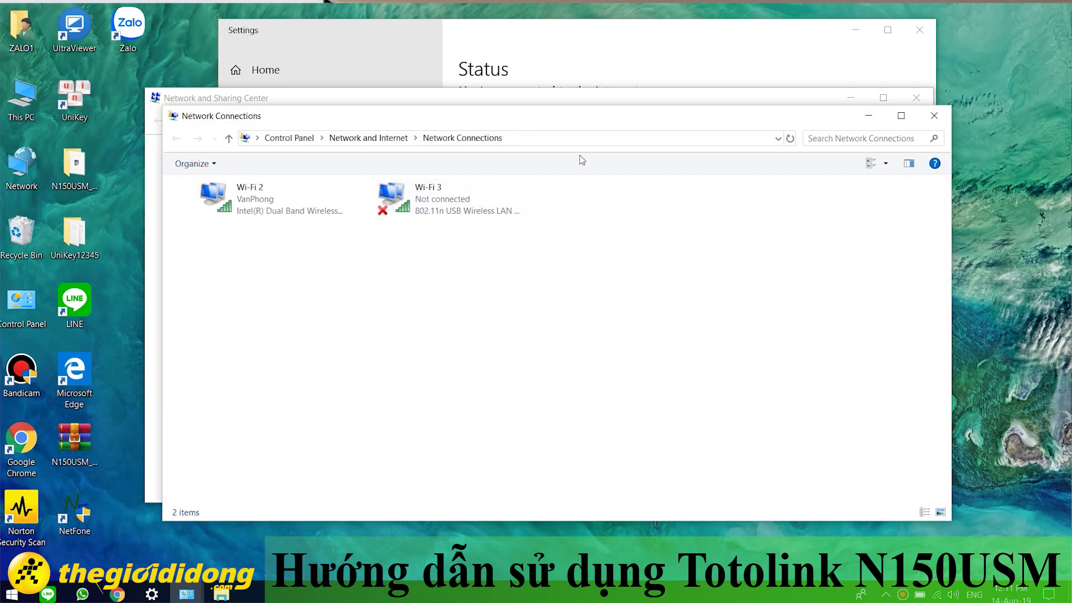
Disable the built-in Intel Dual Band Wireless adapter, Wi-Fi 2, and move the Network Connections window clear of the desktop icons
click(274, 202)
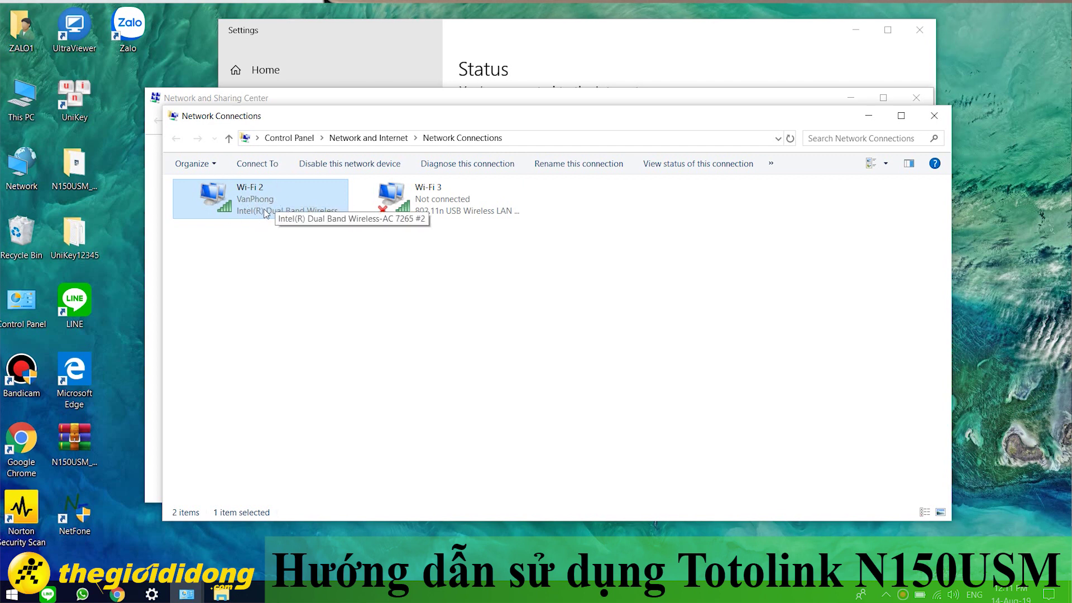
click(423, 205)
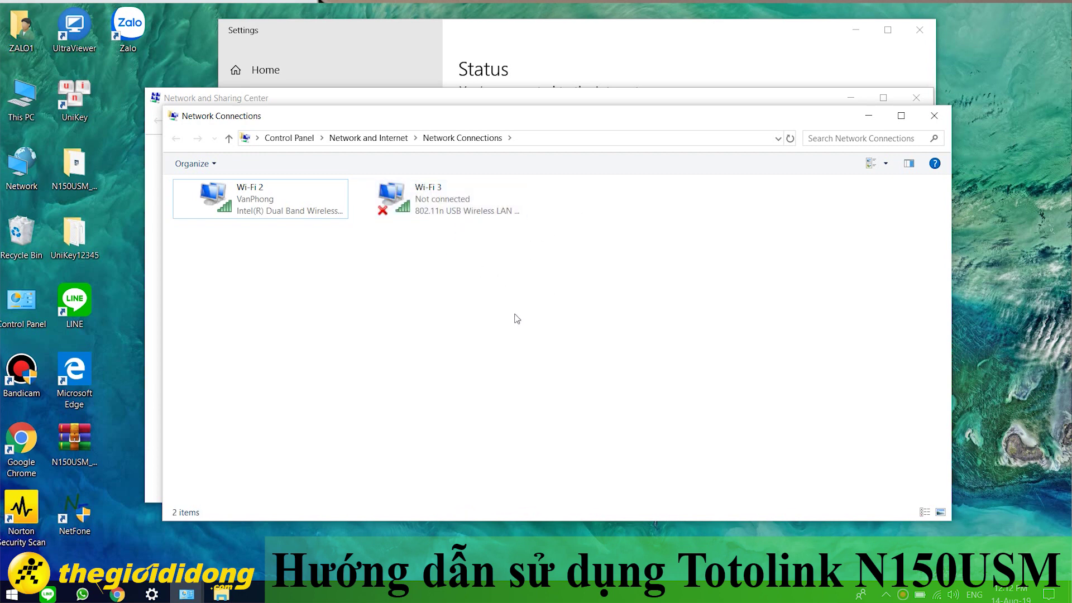
right_click(272, 202)
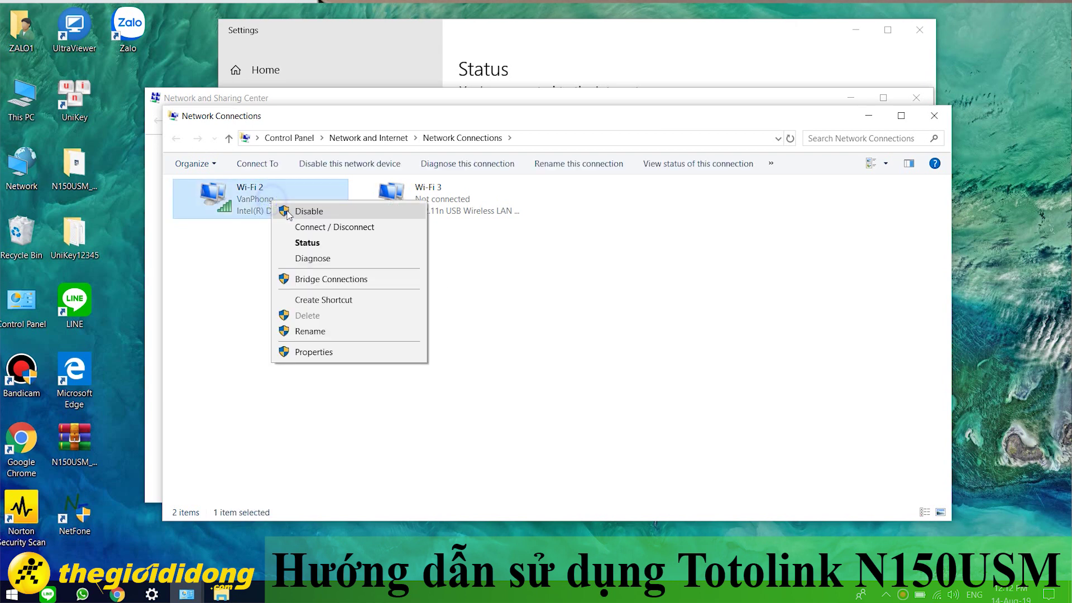
click(288, 212)
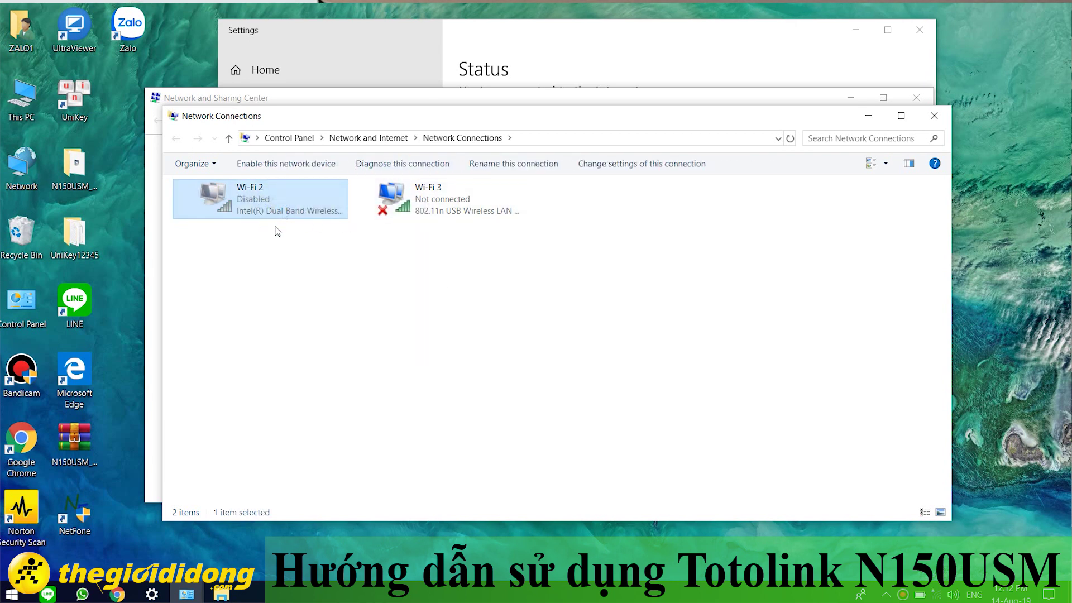
drag(696, 113, 740, 95)
click(285, 243)
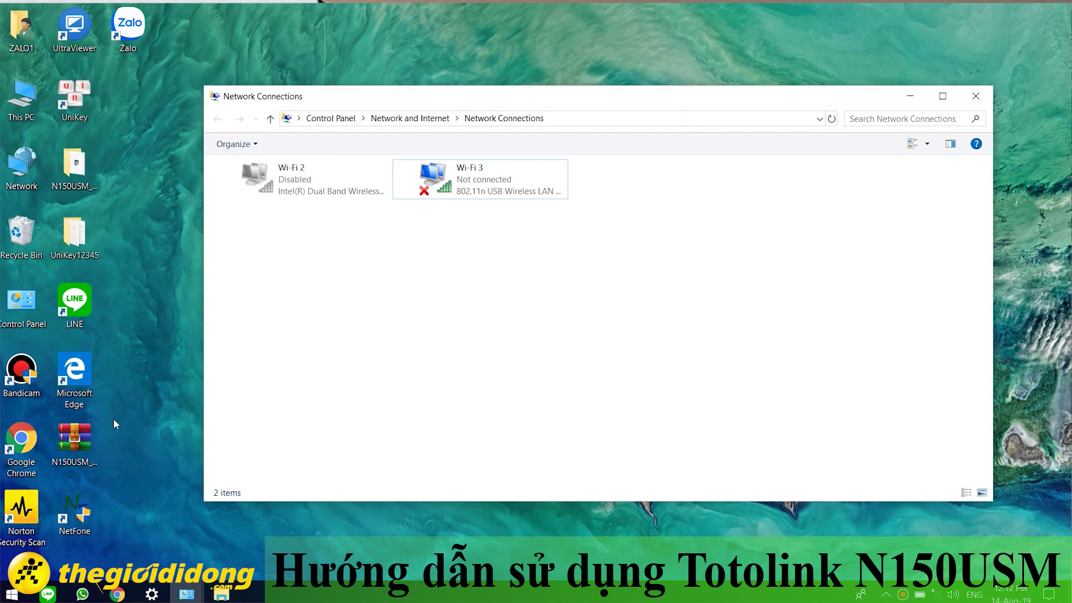
Launch the TOTOLINK Wireless LAN installer from the N150USM__EN folder on the desktop
click(74, 444)
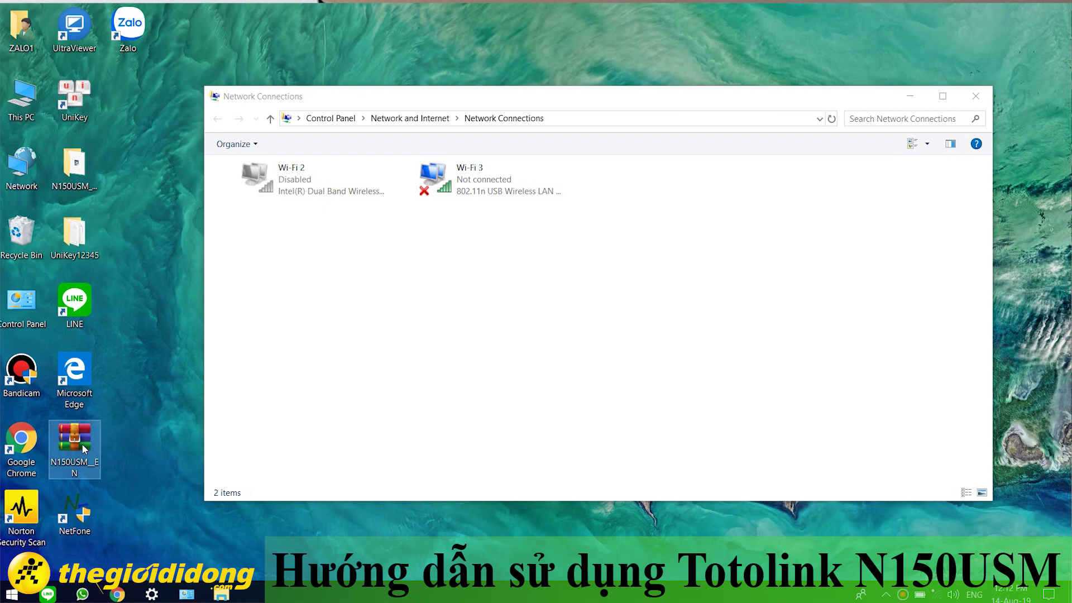
click(83, 150)
double_click(84, 150)
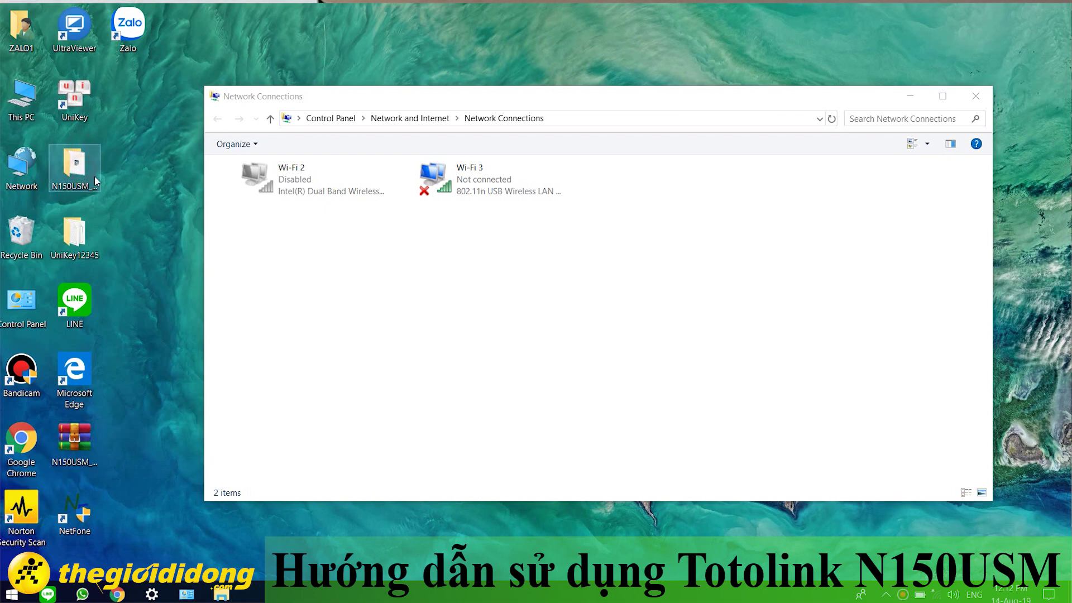
double_click(357, 217)
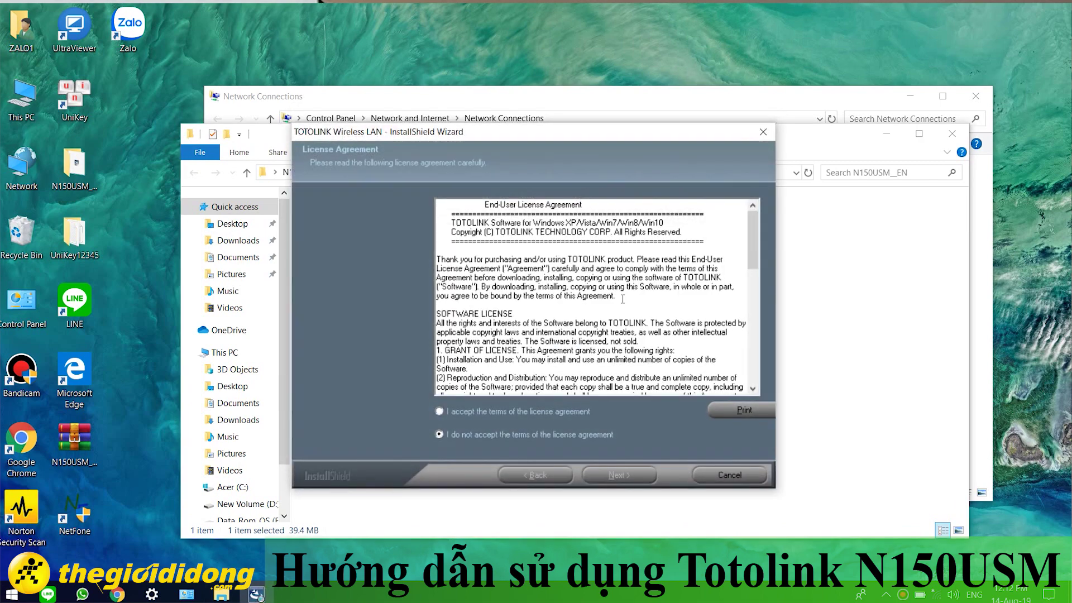
Accept the license, install the driver and TOTOLINK WLAN Utility, and finish with the option to restart the computer later
click(453, 412)
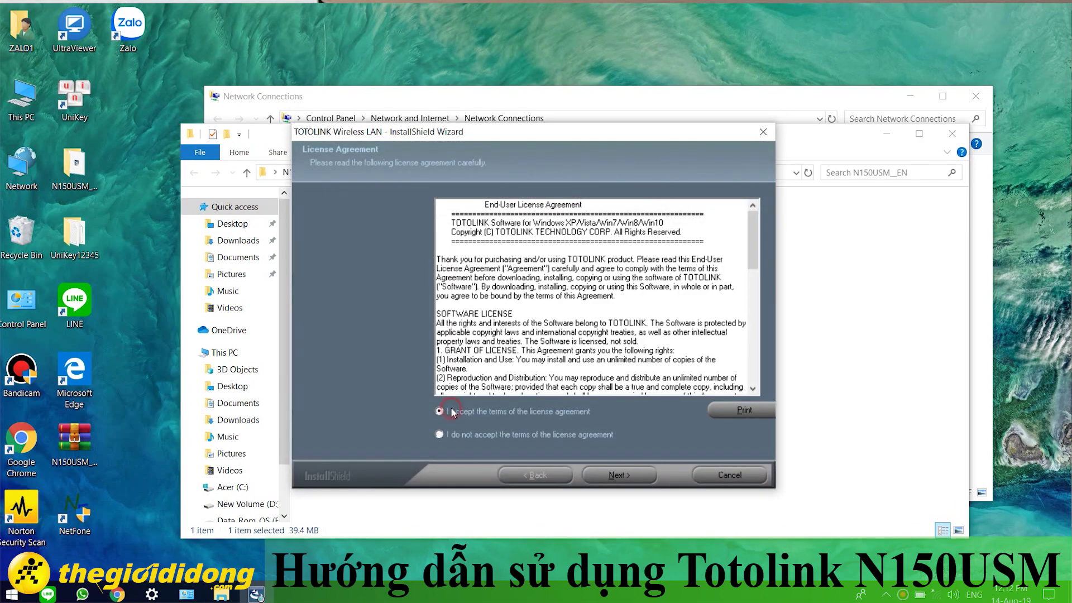
click(619, 475)
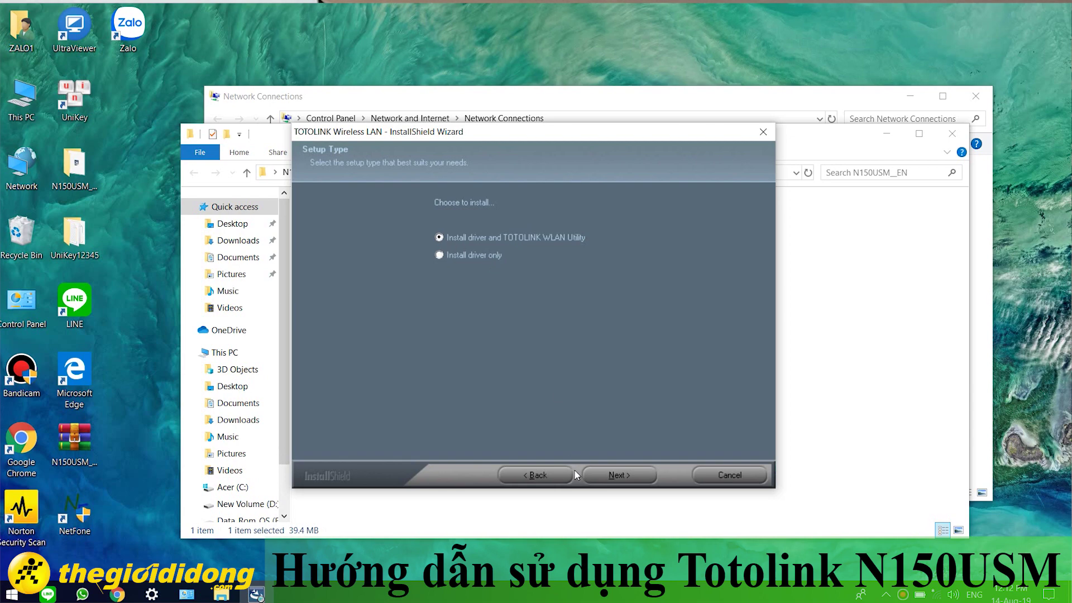
click(608, 472)
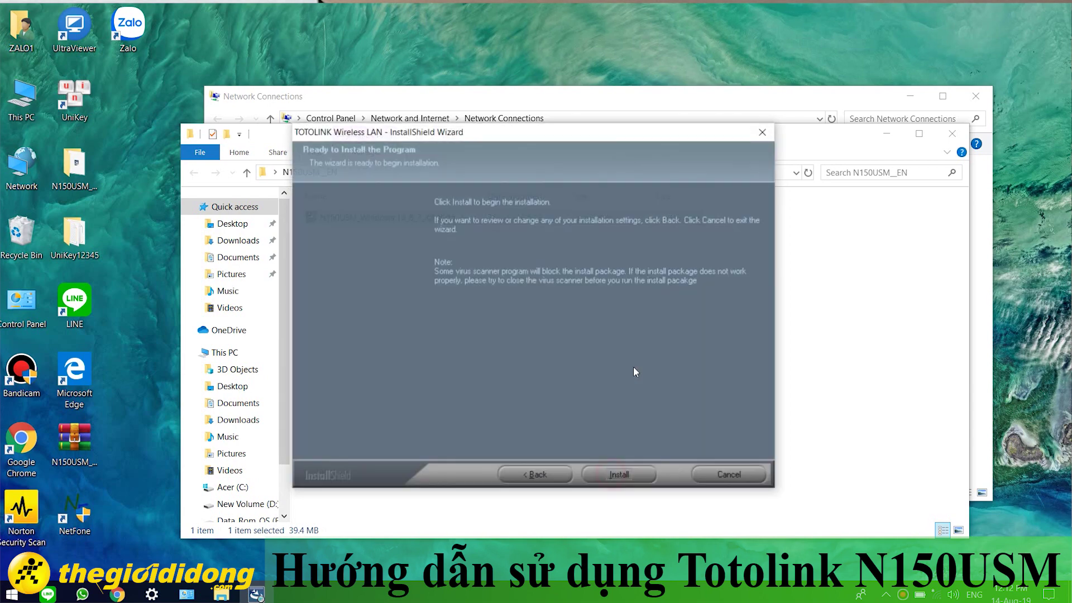
click(620, 475)
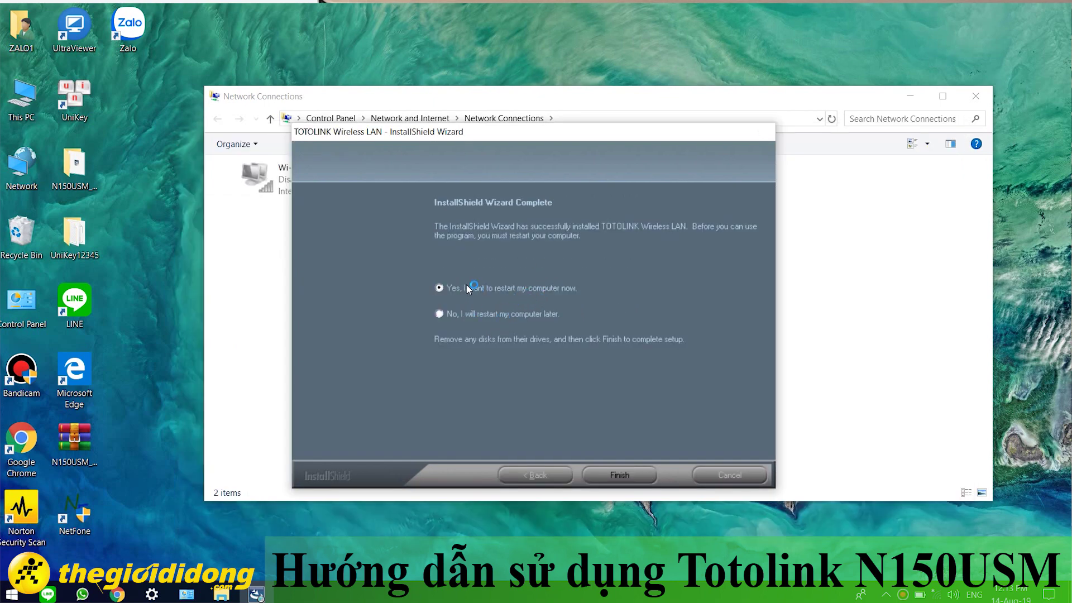
click(455, 314)
click(621, 474)
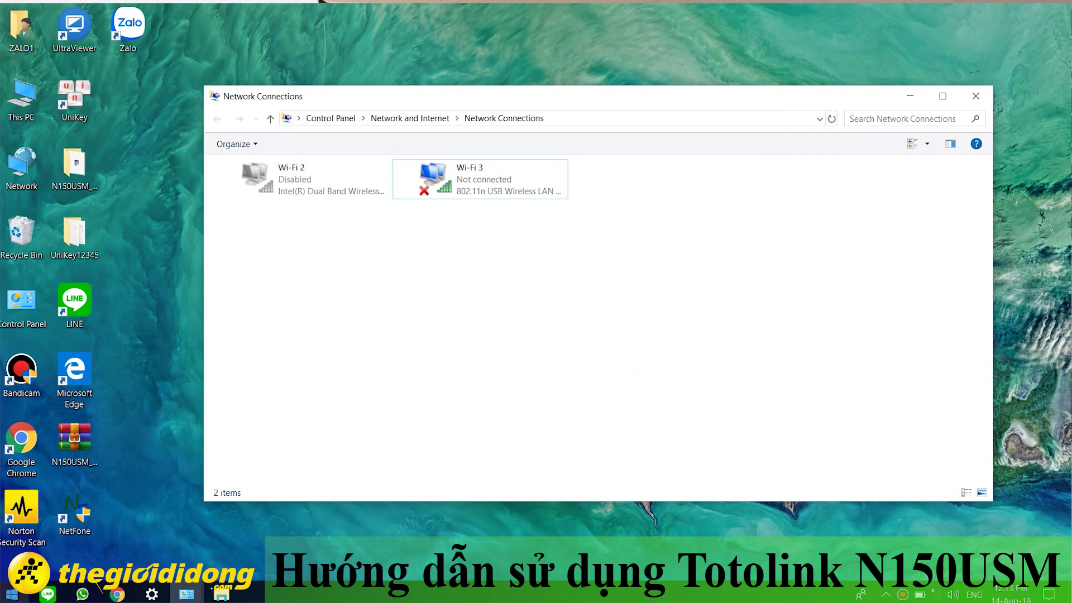
Select the Wi-Fi 3 USB adapter and look through the available Wi-Fi networks
click(482, 191)
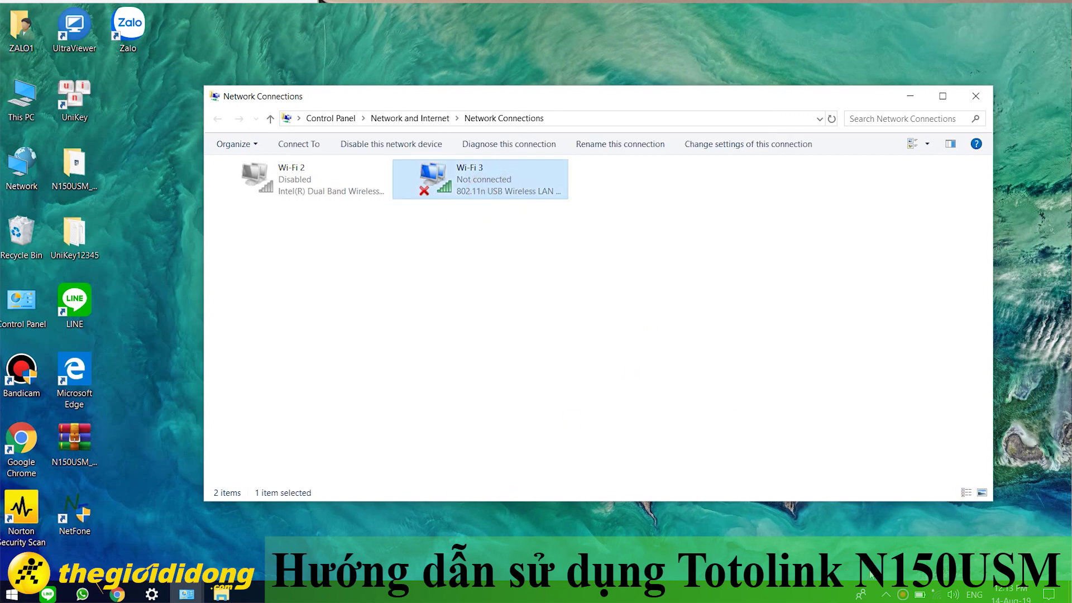
click(938, 596)
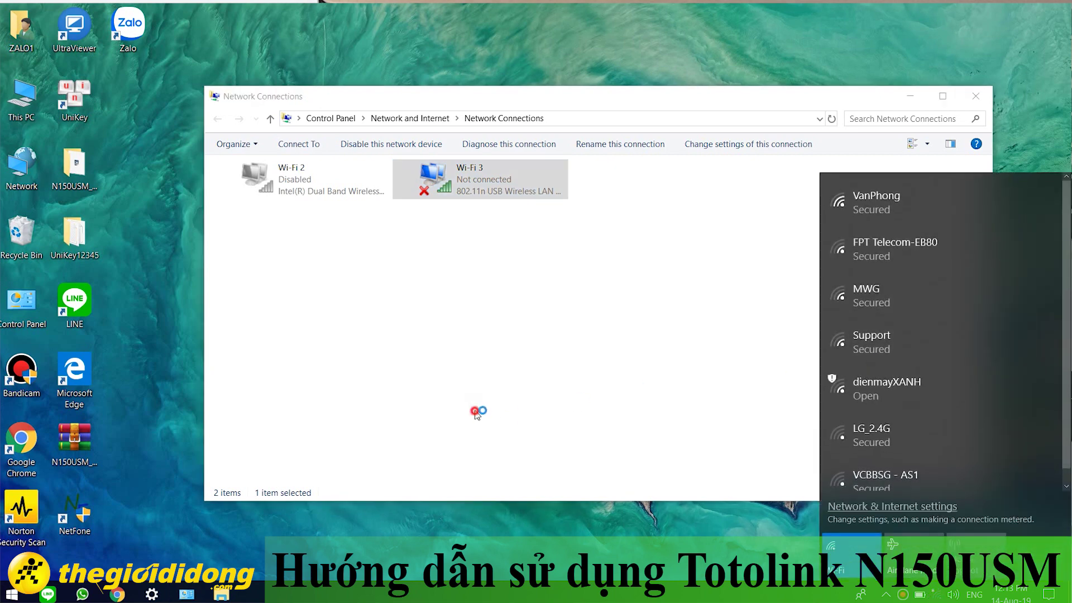
click(476, 413)
click(475, 413)
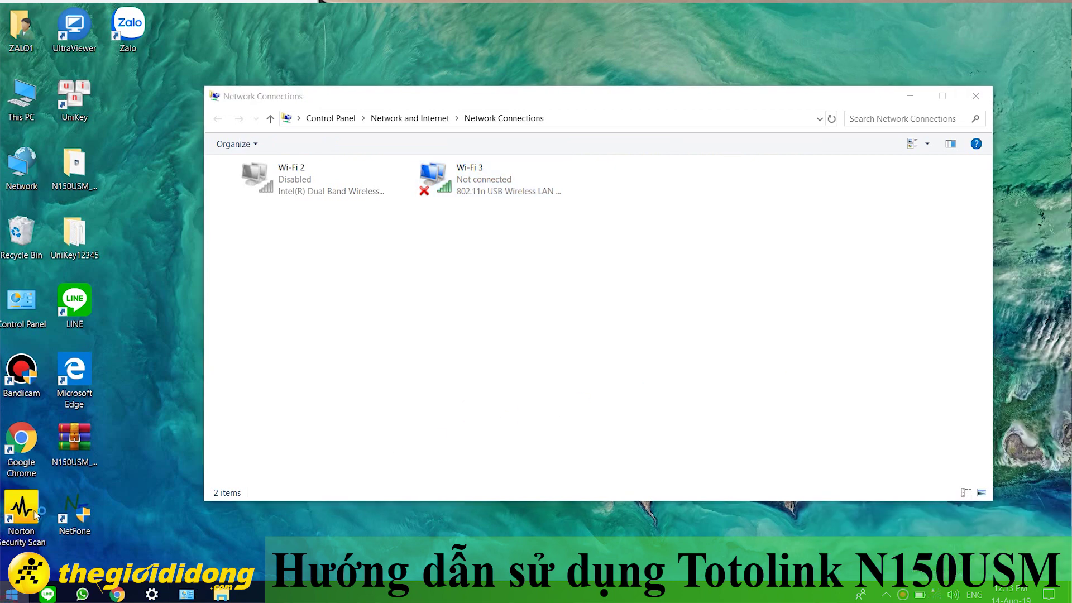
Launch the TOTOLINK Wireless Utility and move its window below the adapter icons
key(super)
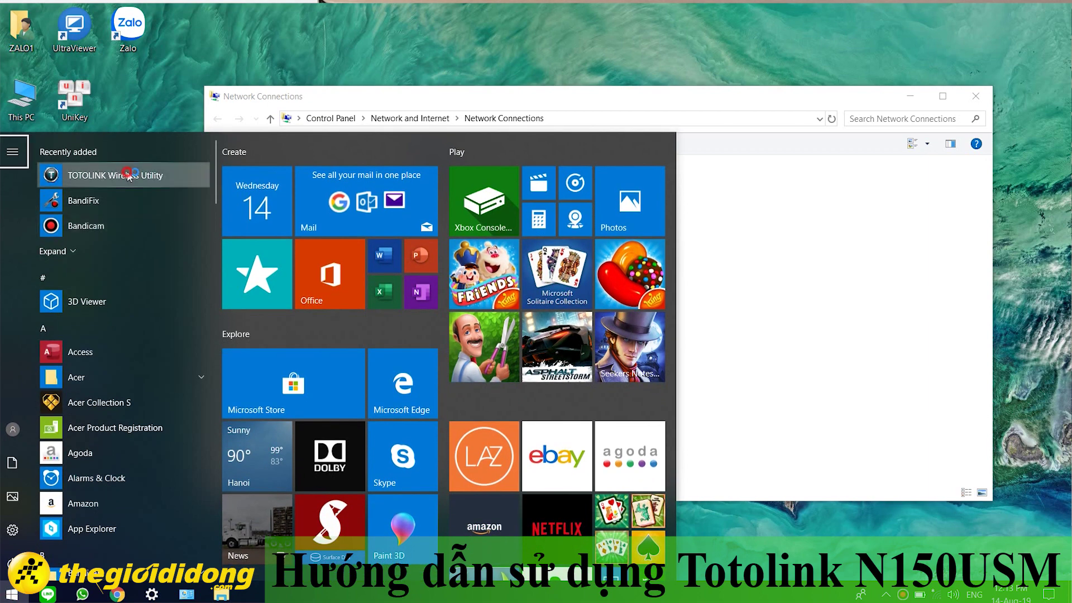
click(128, 176)
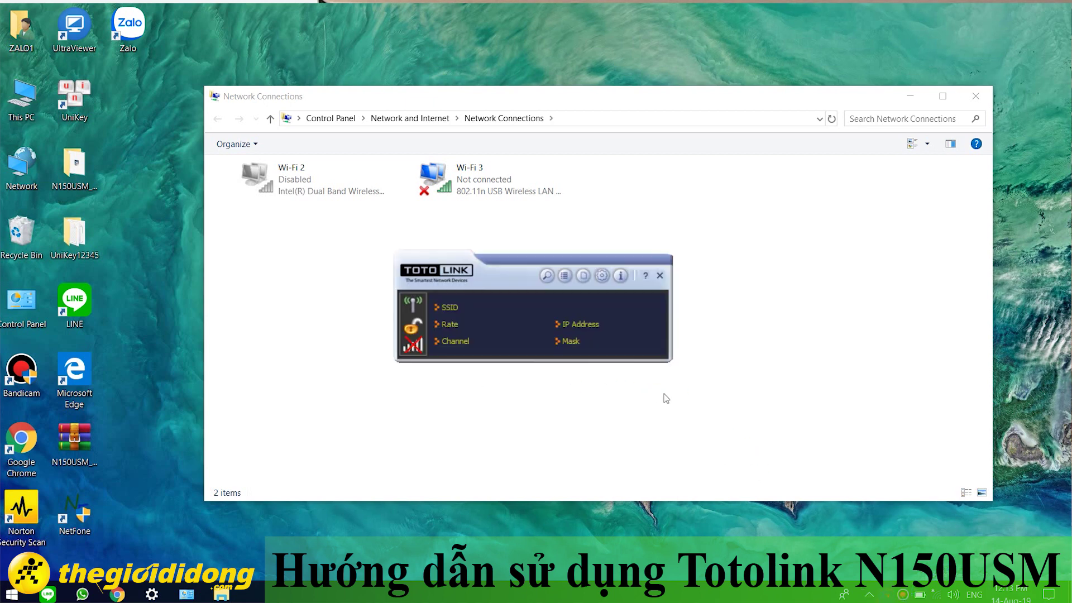
drag(491, 271, 379, 325)
Connect to the VanPhong Wi-Fi network by entering its network security key
click(938, 596)
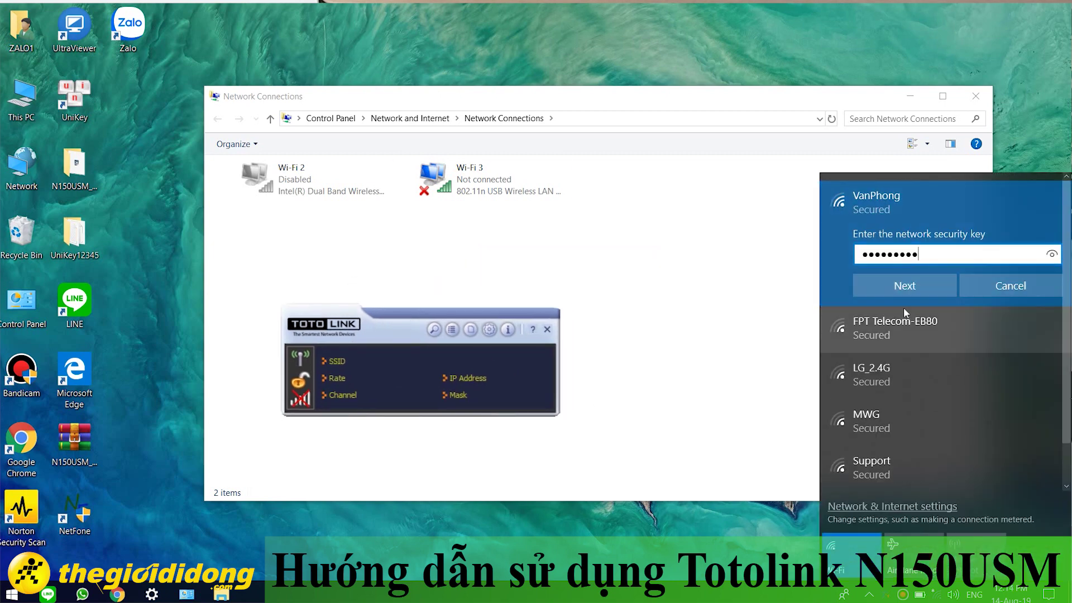
key(Return)
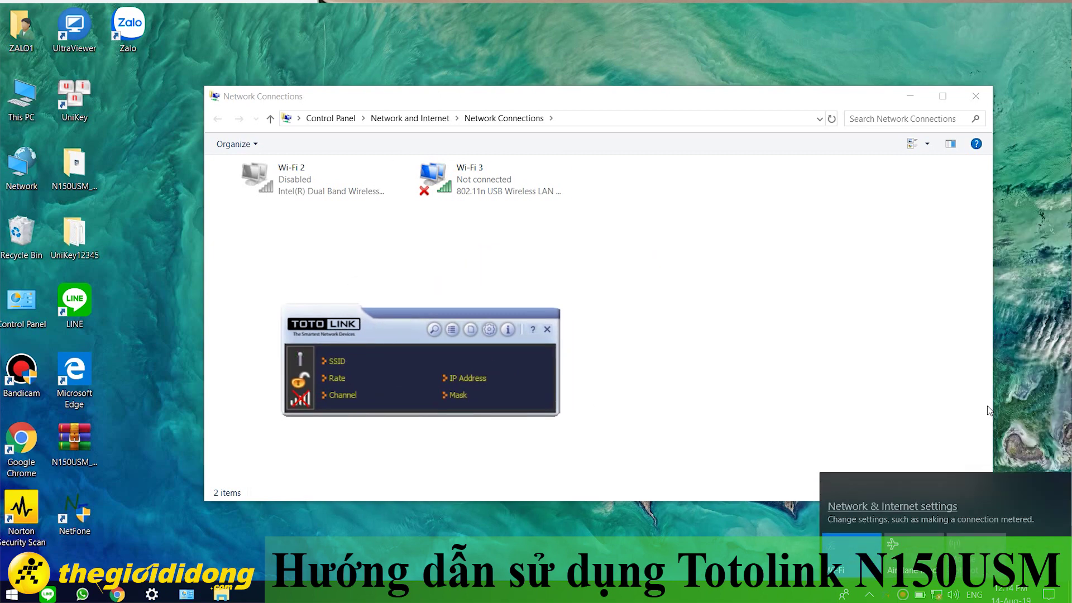
key(ctrl+v)
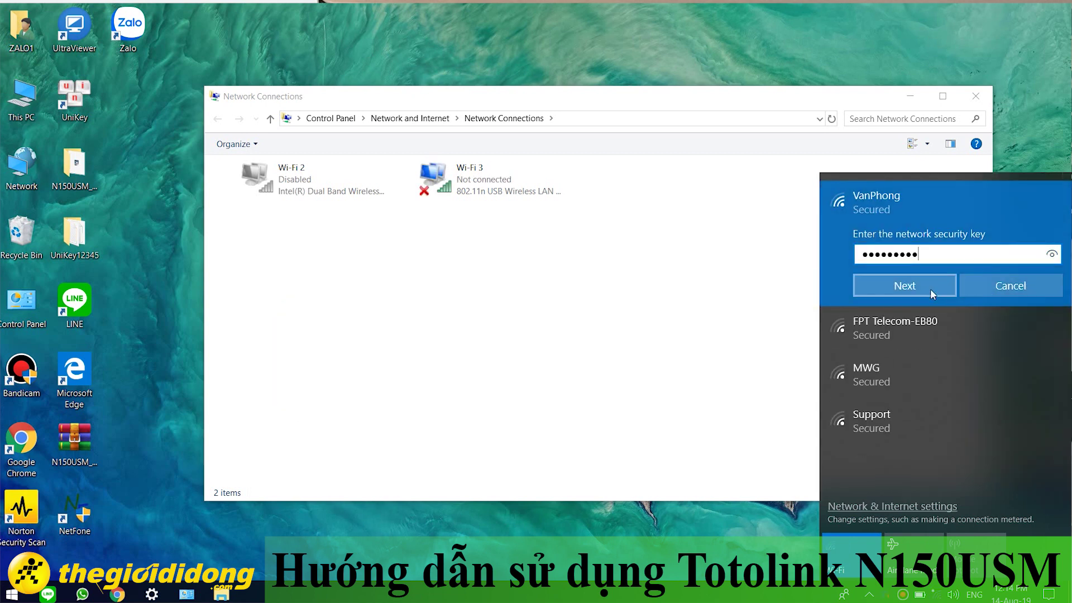
key(Return)
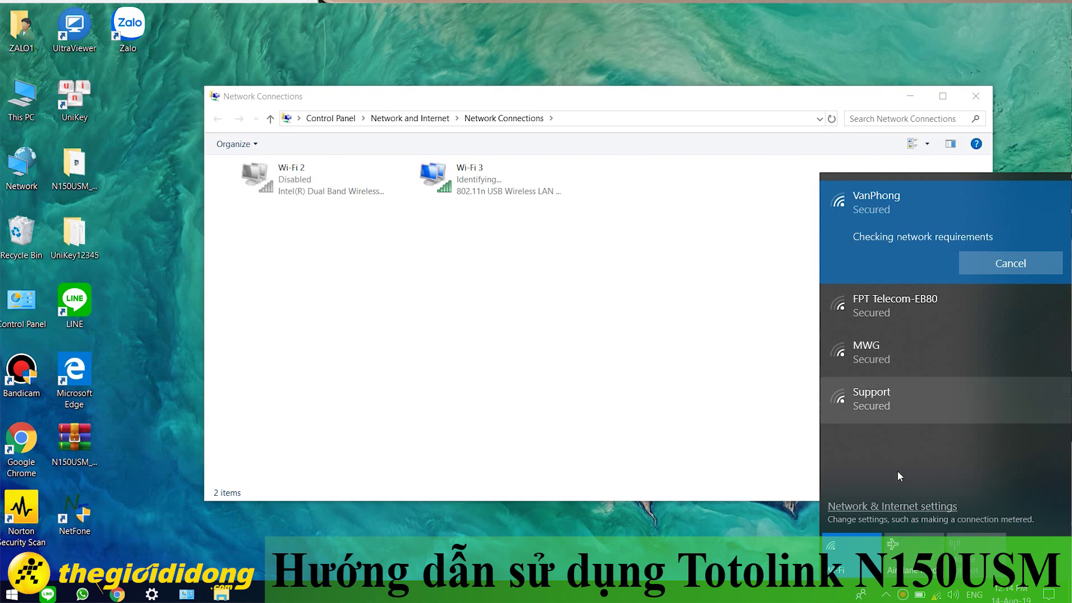
Bring up the running TOTOLINK utility and examine the connection's SSID, rate, channel, IP address and mask
click(888, 596)
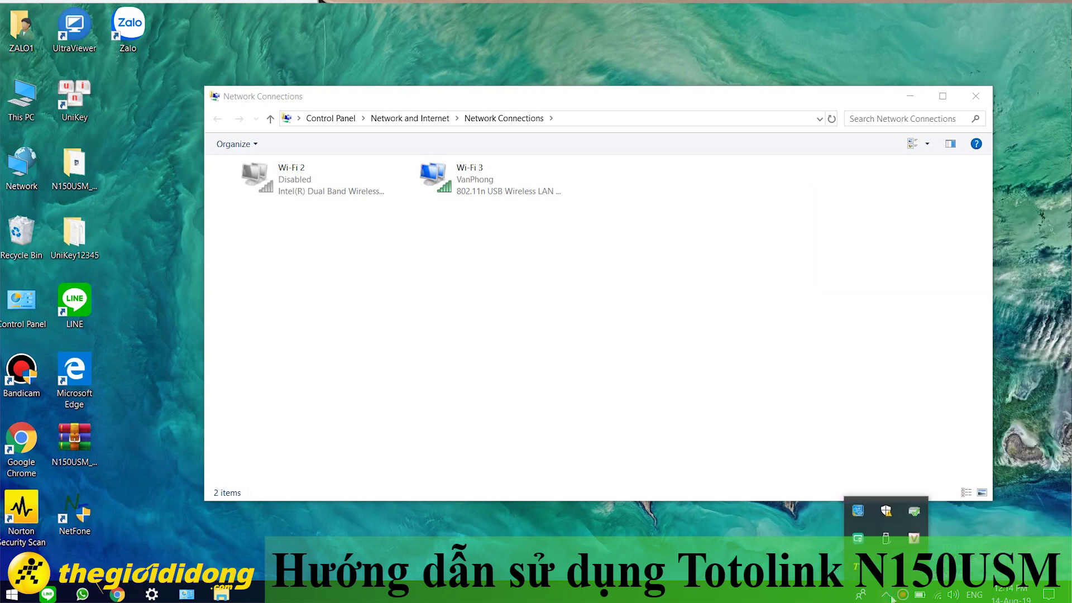
click(887, 340)
click(946, 597)
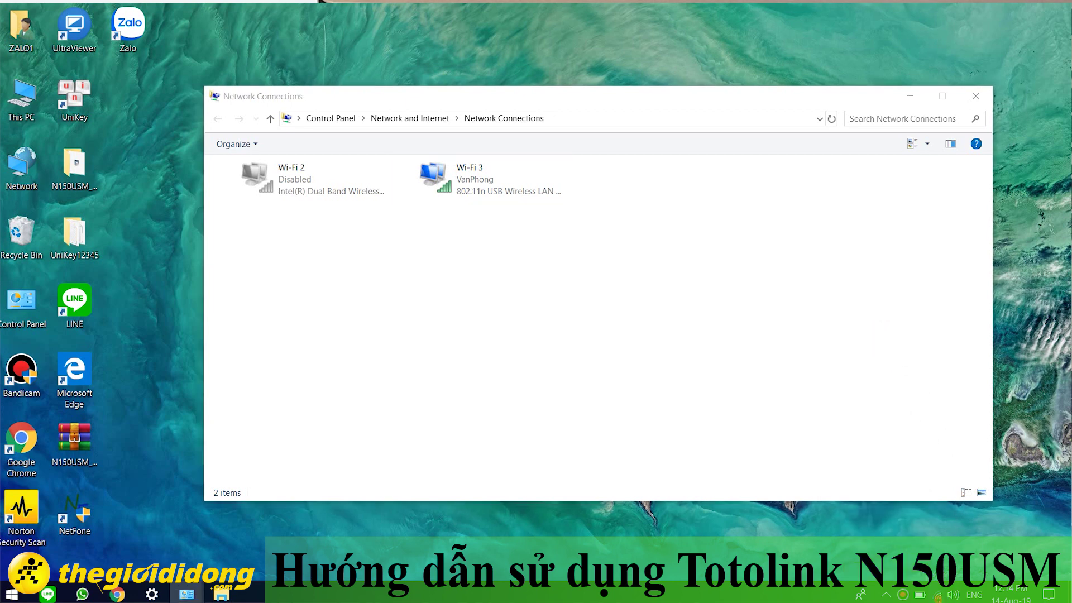
click(887, 595)
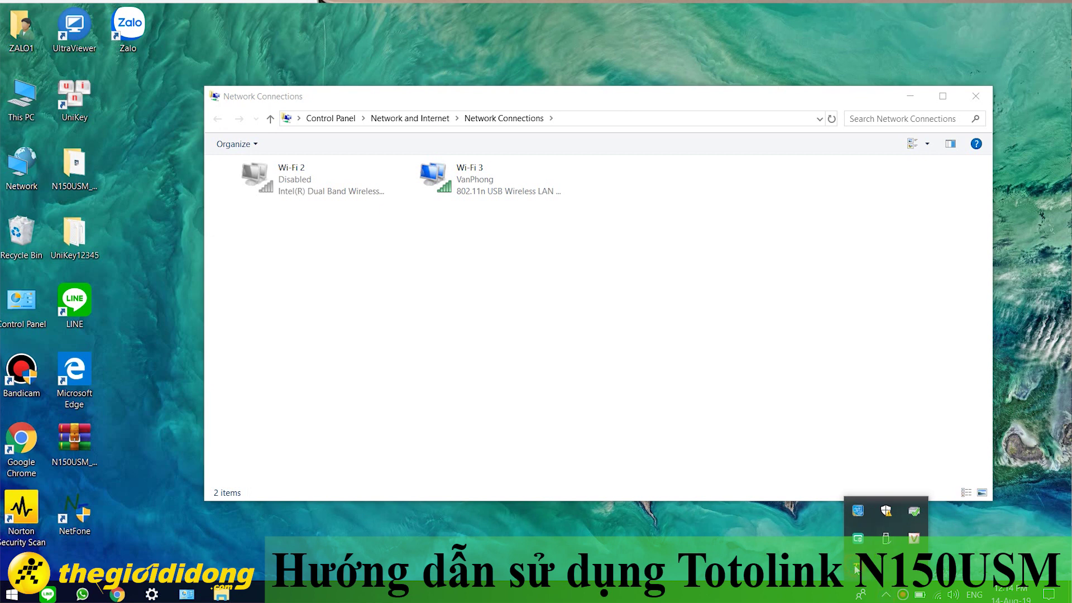
click(855, 569)
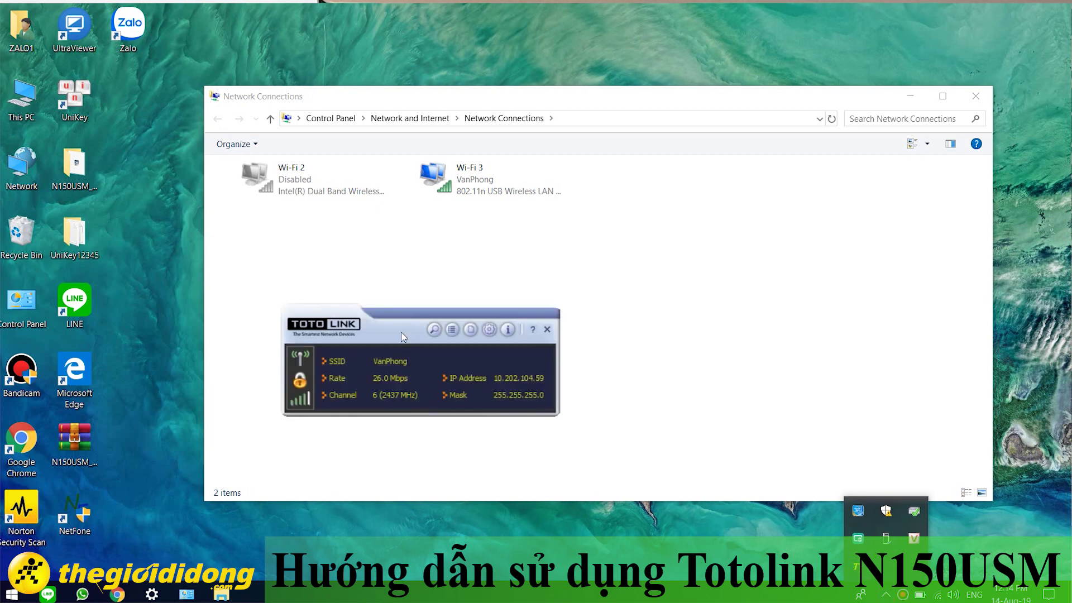
drag(406, 326, 445, 269)
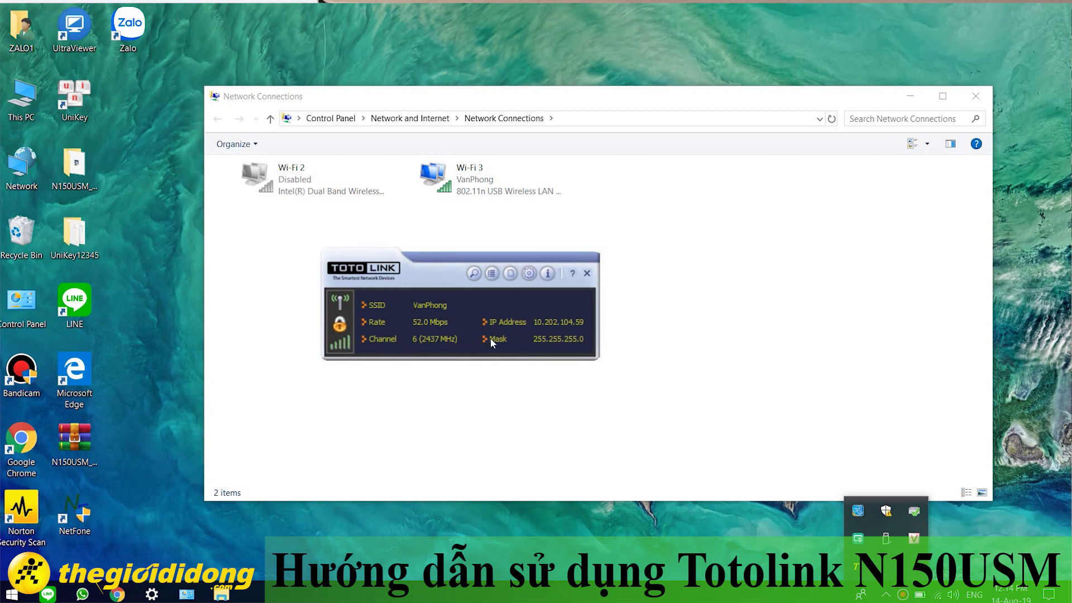
click(421, 321)
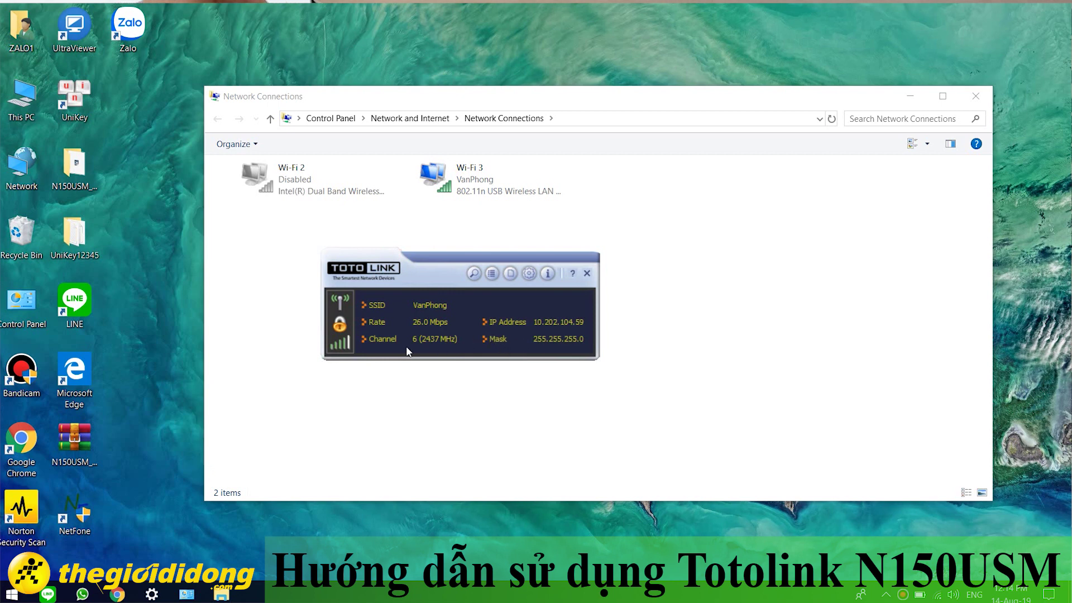
drag(374, 345, 395, 341)
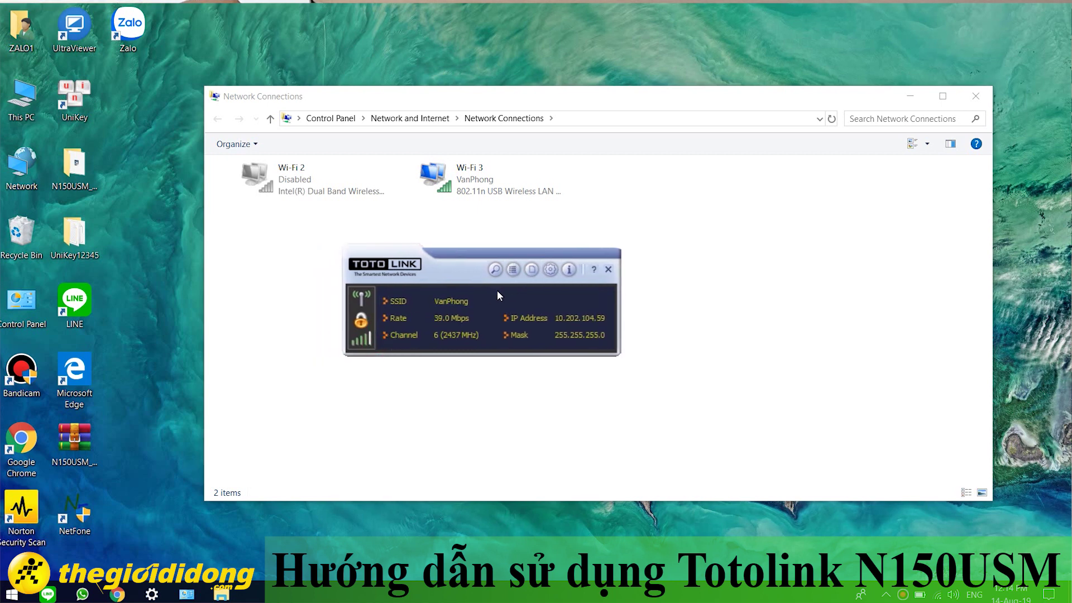
drag(473, 268, 447, 291)
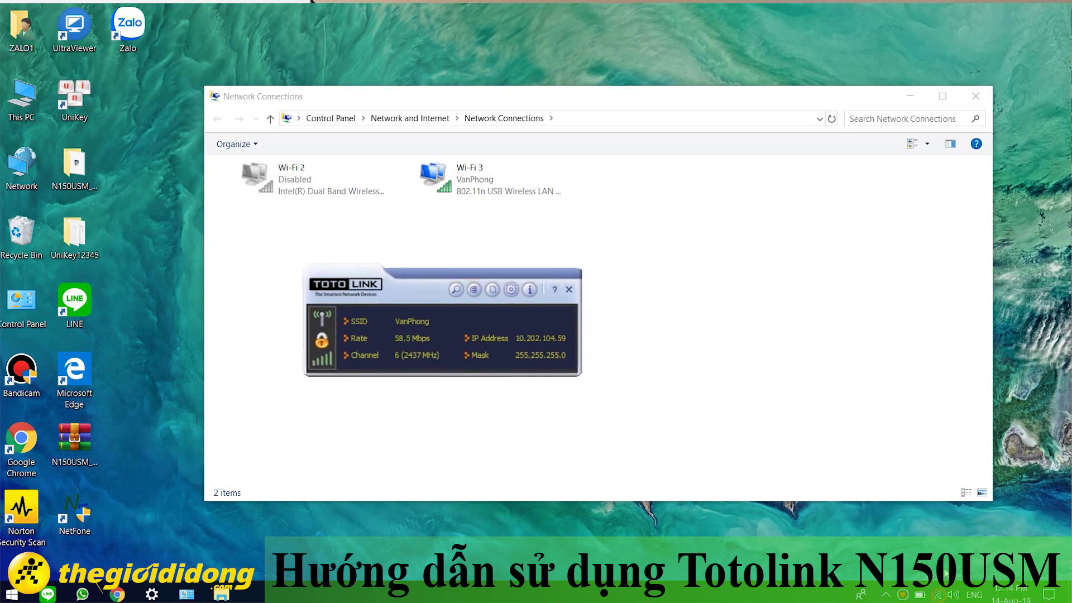
Check the list of available Wi-Fi networks and close it again
click(938, 596)
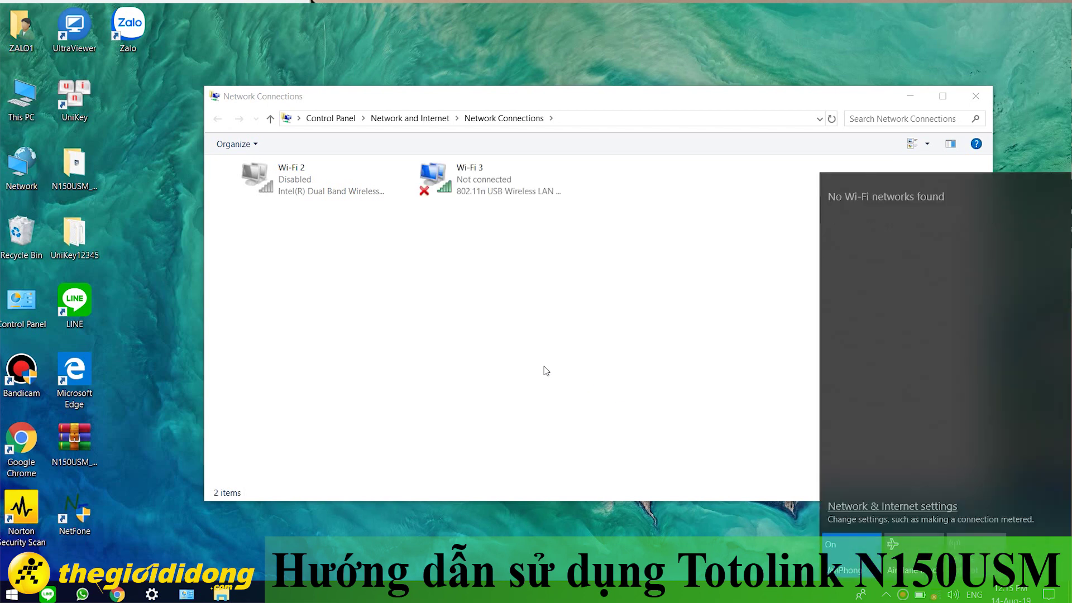
click(545, 316)
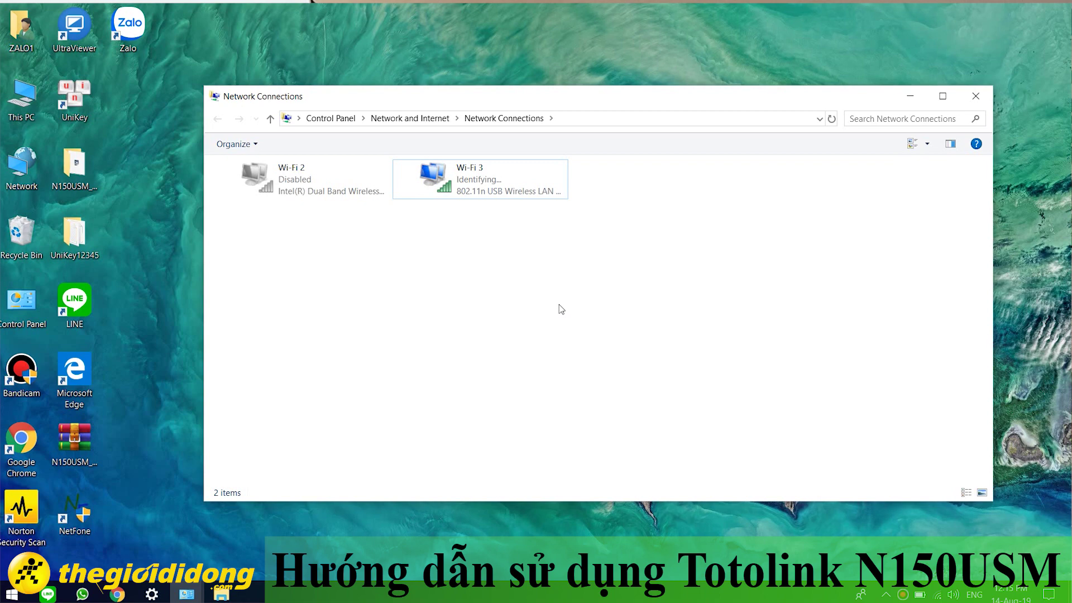